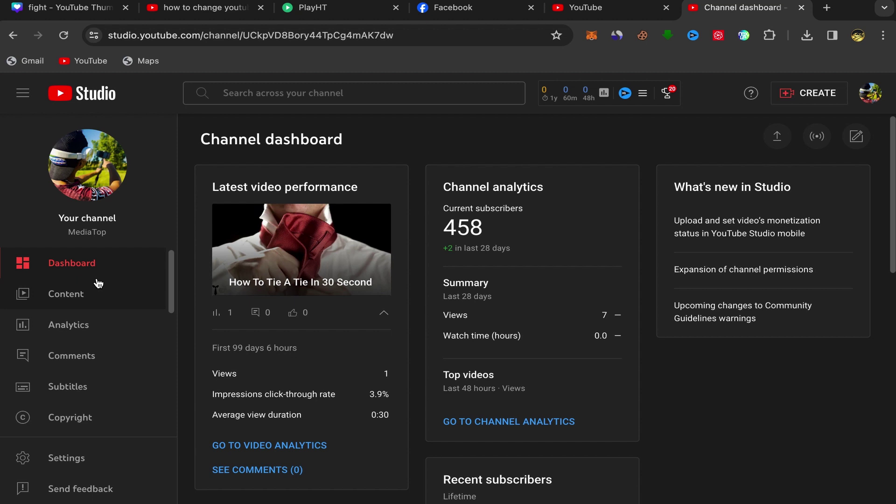
Step: Open the Content page listing the channel's uploaded videos
click(78, 297)
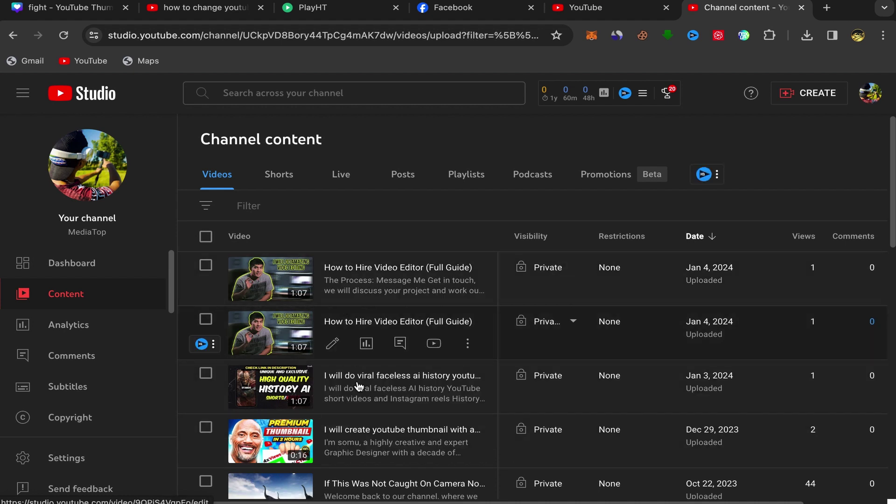
mouse_move(333, 291)
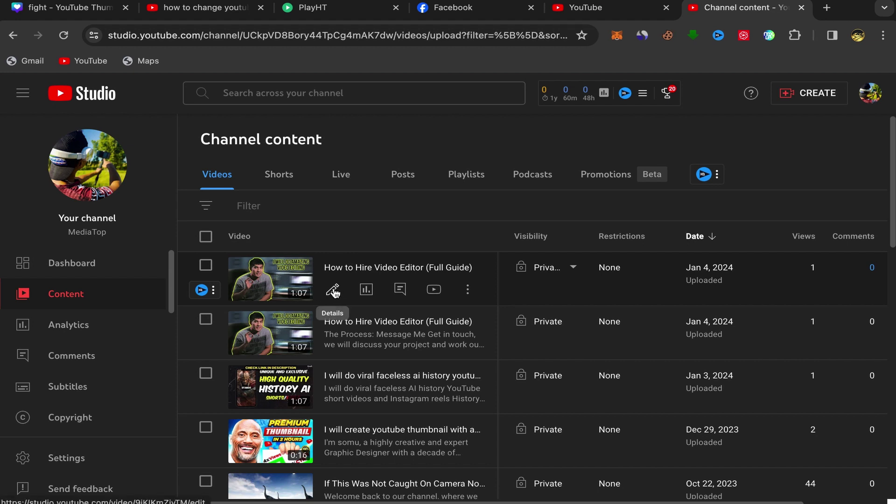
Step: Open the details page for 'How to Hire Video Editor (Full Guide)'
click(333, 292)
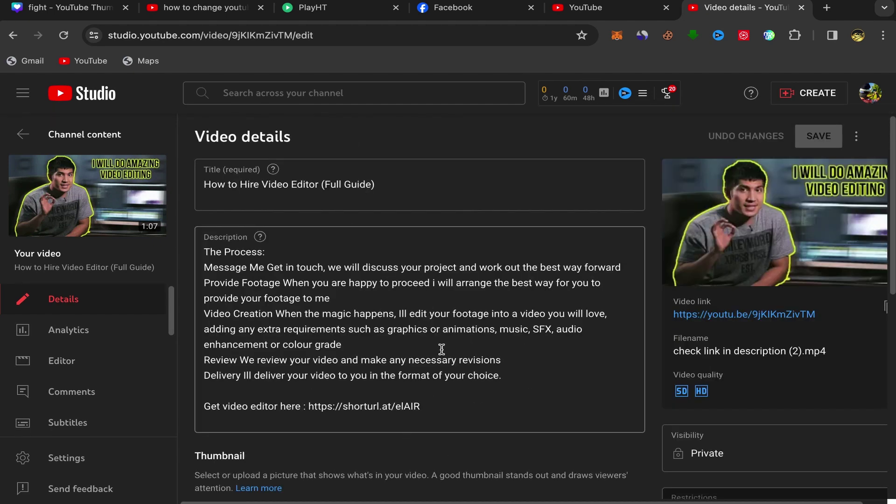
scroll(441, 348, down, 4)
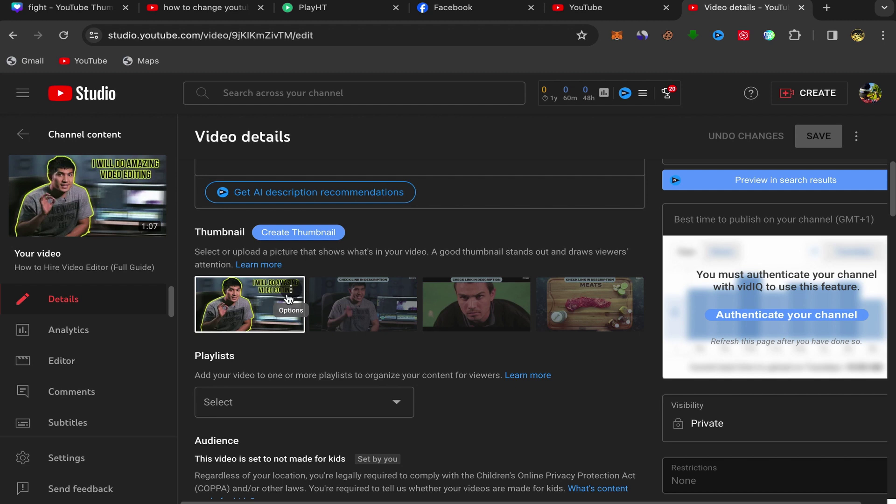
Step: Choose Change from the current thumbnail's options menu to open the file browser
click(294, 295)
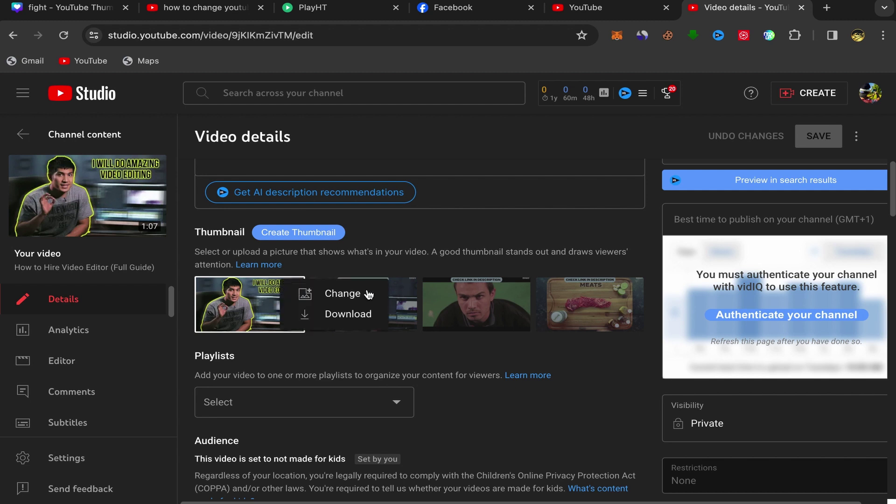
click(342, 298)
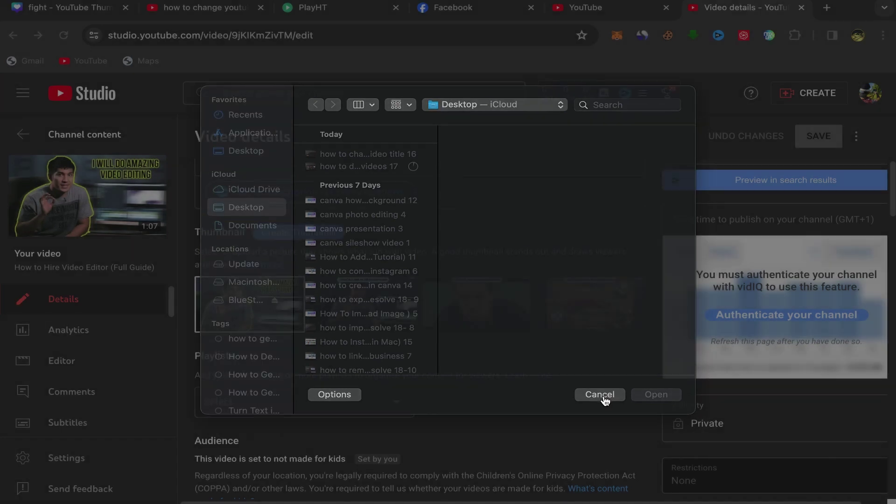
Step: Cancel the file browser, keeping the original thumbnail
click(600, 398)
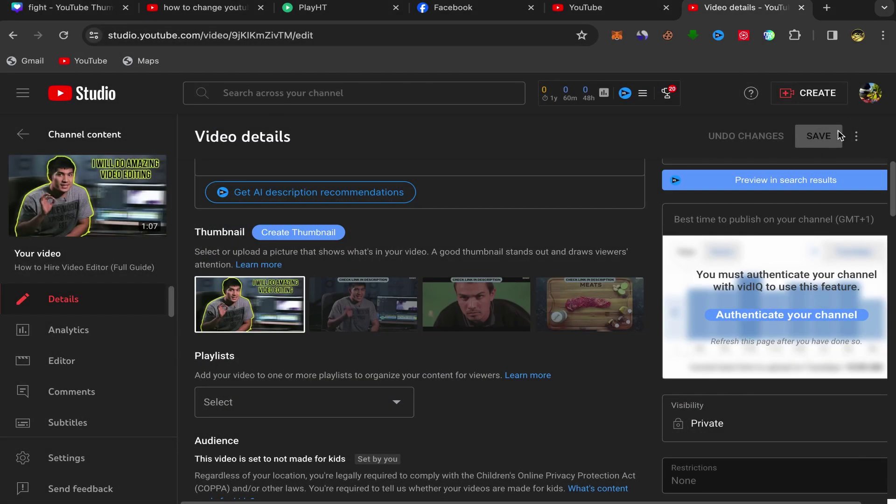